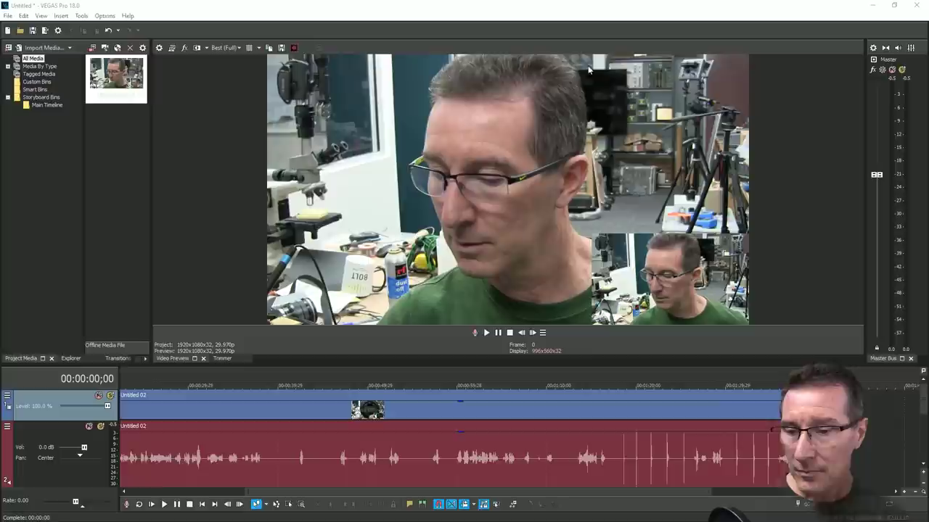
Place the edit cursor at 00:01:11;05 in the stopwatch footage, passing through 00:01:09;26
{"action": "left_click", "coordinate": [547, 379]}
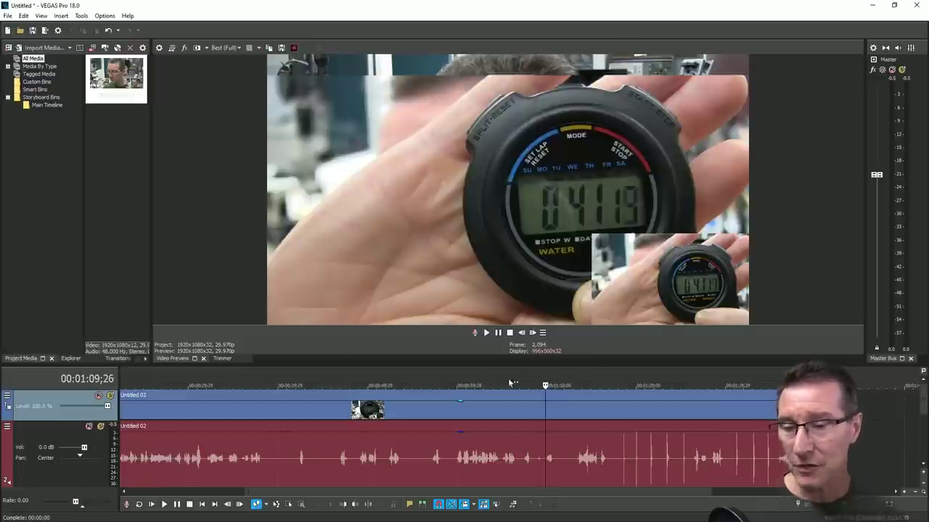
{"action": "left_click", "coordinate": [557, 379]}
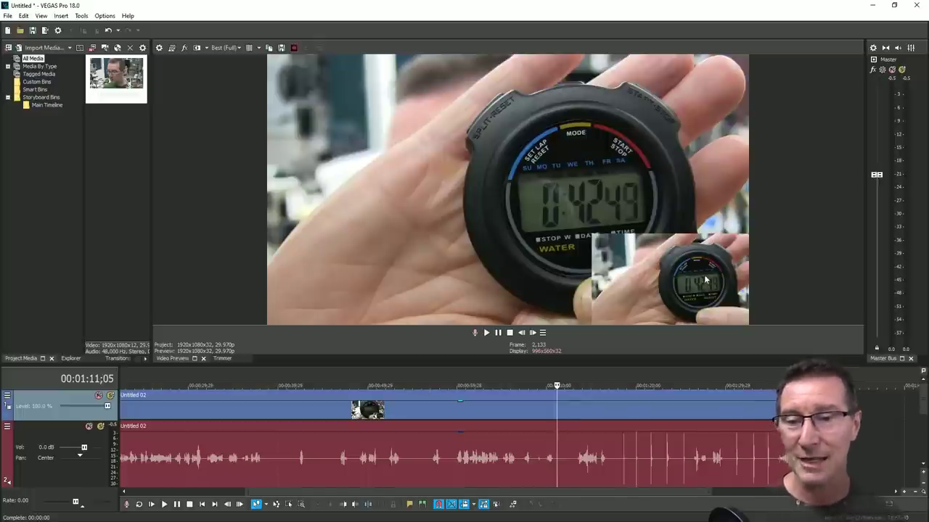
Move the cursor via 00:01:12;21 and 00:01:11;10 back to 00:01:09;28
{"action": "left_click", "coordinate": [570, 385]}
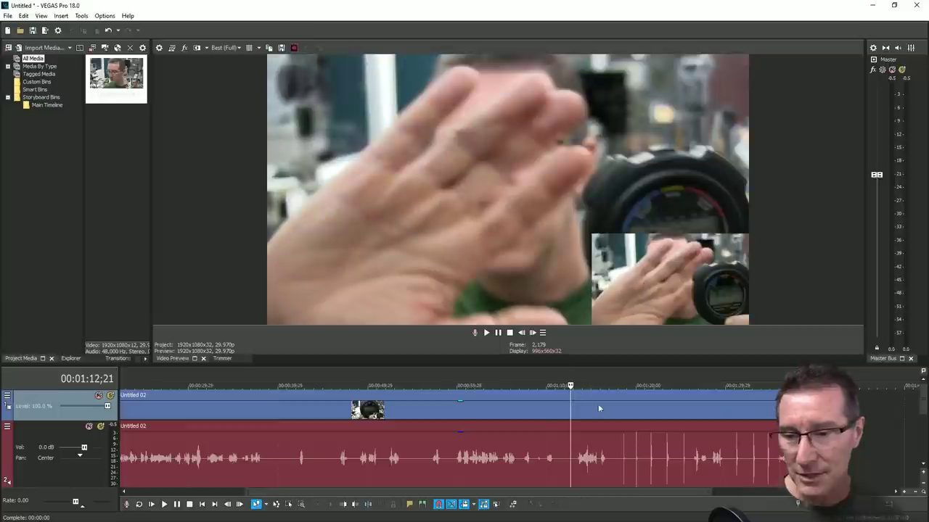
{"action": "left_click", "coordinate": [558, 384]}
{"action": "left_click", "coordinate": [546, 380]}
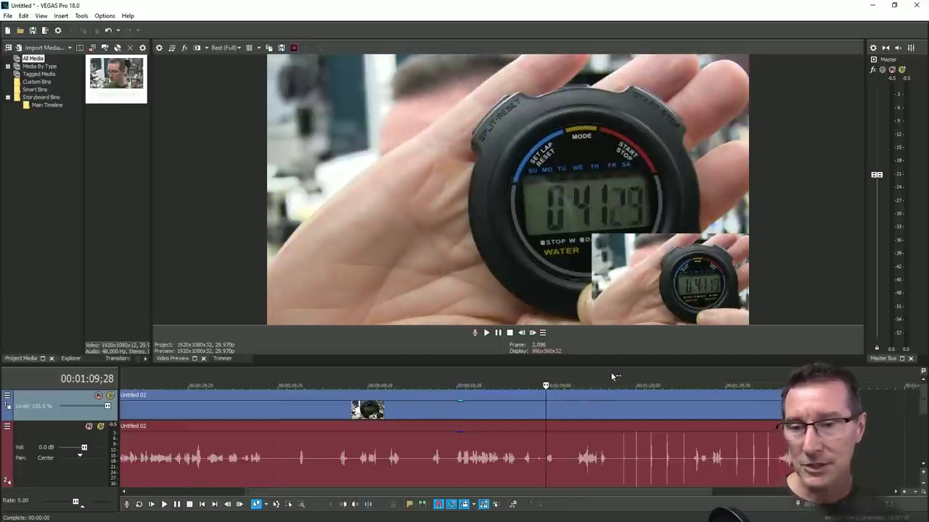
Step single frames back and forth around 00:01:09;28 to compare stopwatch readings
{"action": "left_click", "coordinate": [534, 334]}
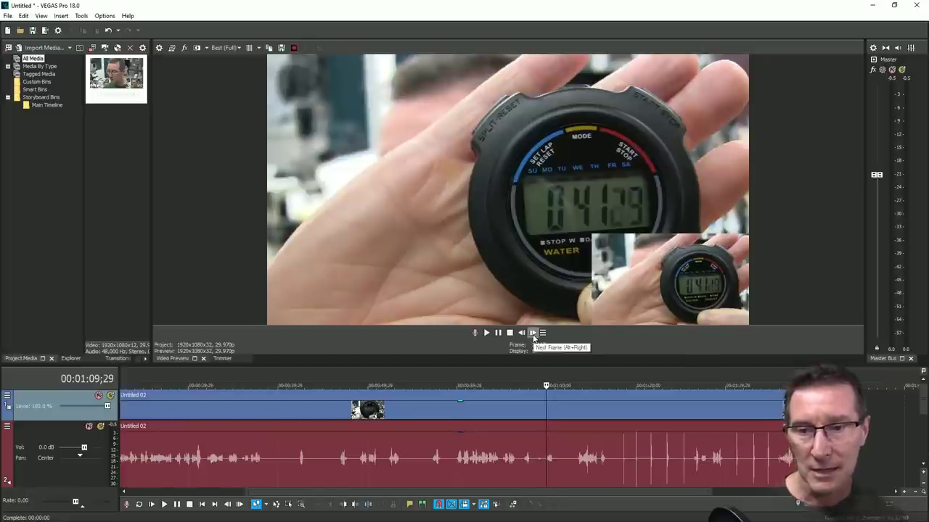
{"action": "left_click", "coordinate": [521, 336]}
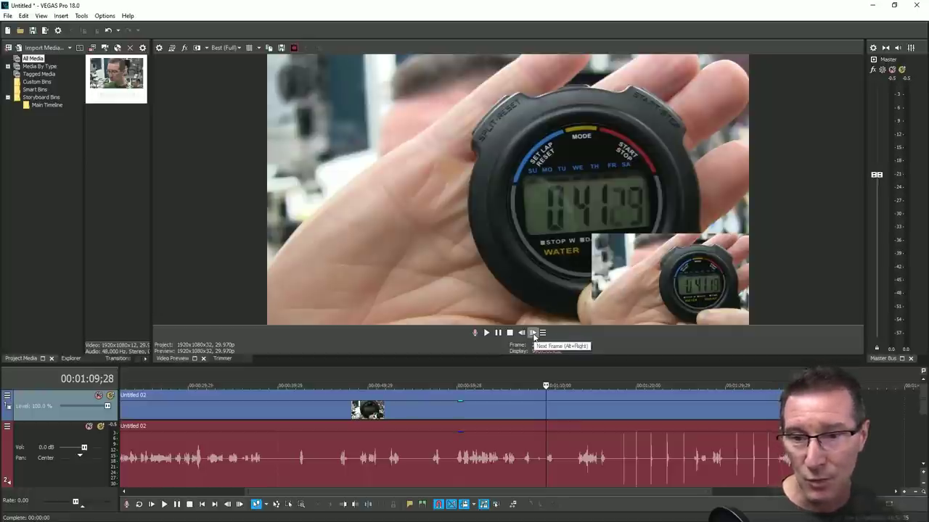
{"action": "left_click", "coordinate": [533, 334]}
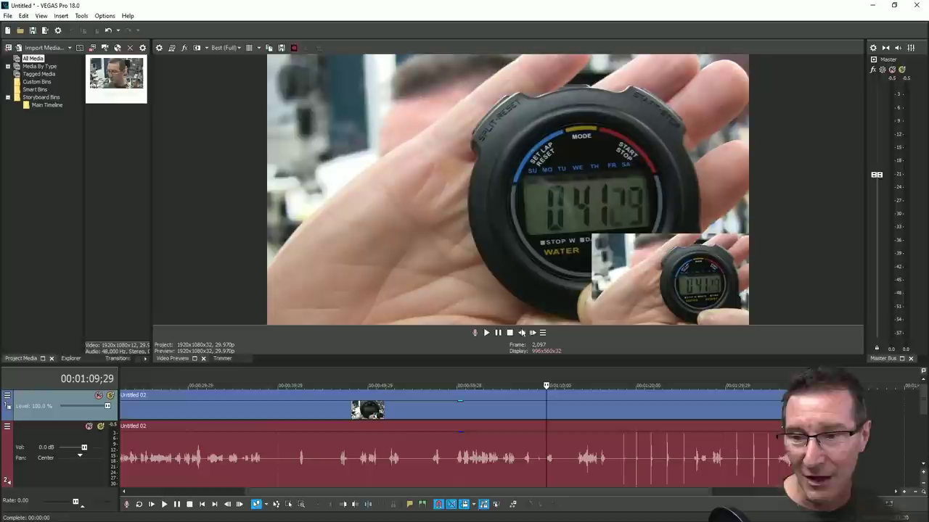
{"action": "left_click", "coordinate": [523, 333]}
{"action": "left_click", "coordinate": [523, 333]}
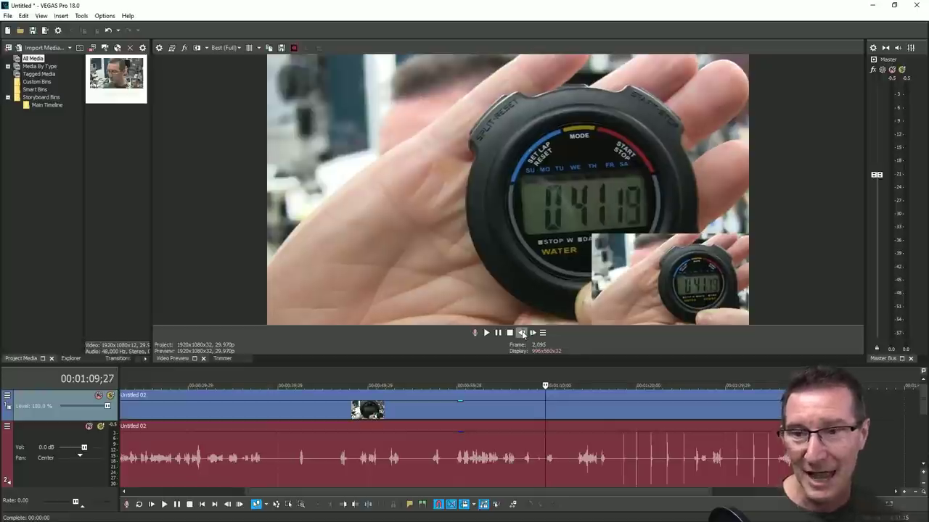
{"action": "left_click", "coordinate": [531, 333]}
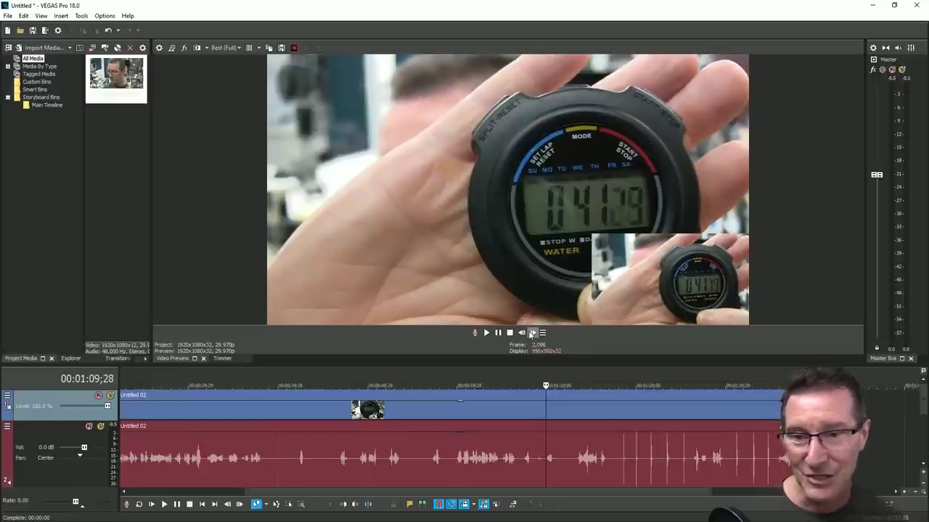
{"action": "left_click", "coordinate": [532, 333]}
{"action": "left_click", "coordinate": [521, 334]}
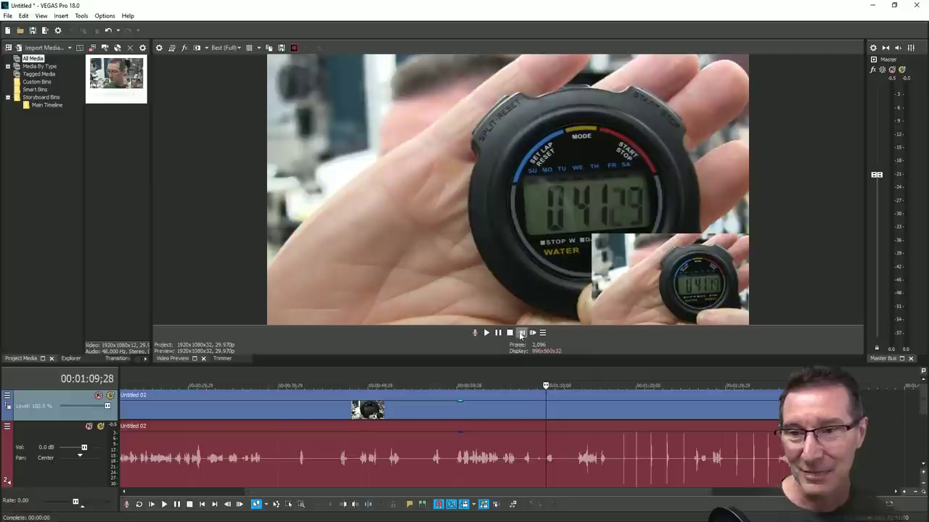
{"action": "left_click", "coordinate": [521, 334]}
{"action": "left_click", "coordinate": [521, 333]}
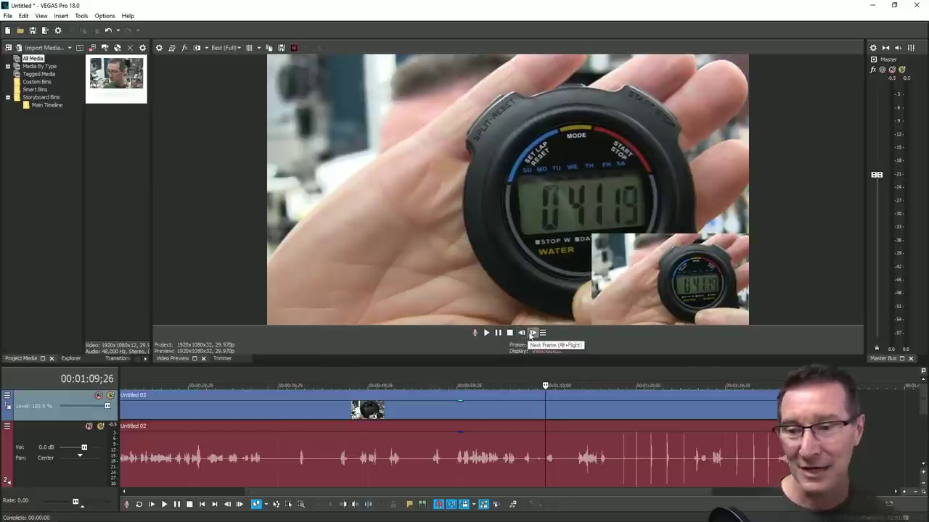
Advance five frames, then step back five frames to land at 00:01:09;27
{"action": "left_click", "coordinate": [532, 333]}
{"action": "left_click", "coordinate": [532, 333]}
{"action": "left_click", "coordinate": [531, 333]}
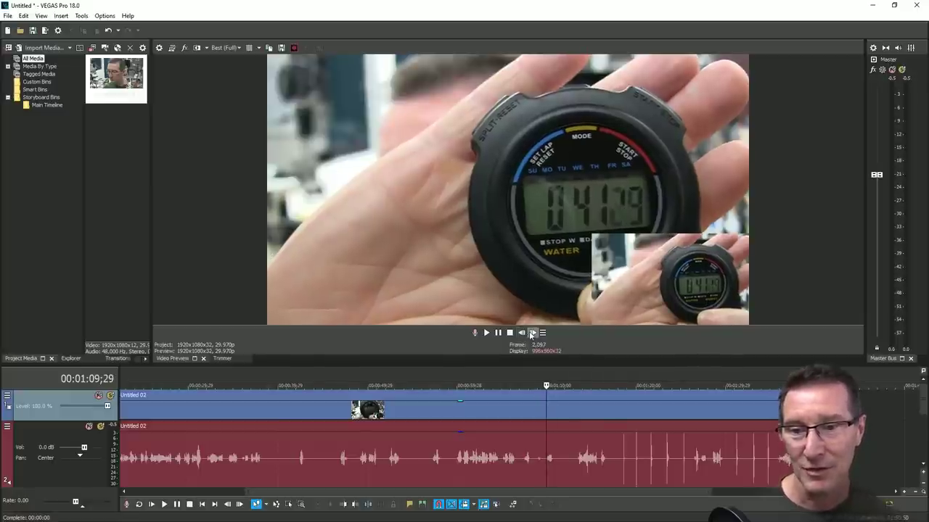
{"action": "left_click", "coordinate": [532, 333]}
{"action": "left_click", "coordinate": [532, 333]}
{"action": "left_click", "coordinate": [532, 333]}
{"action": "left_click", "coordinate": [532, 332]}
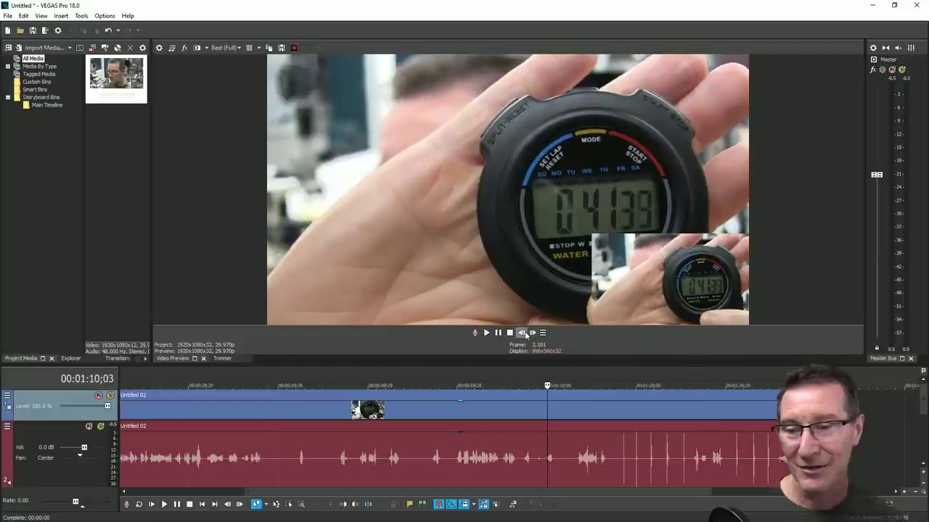
{"action": "left_click", "coordinate": [525, 334]}
{"action": "left_click", "coordinate": [525, 334]}
{"action": "left_click", "coordinate": [526, 334]}
{"action": "left_click", "coordinate": [525, 333]}
{"action": "left_click", "coordinate": [525, 333]}
{"action": "left_click", "coordinate": [525, 333]}
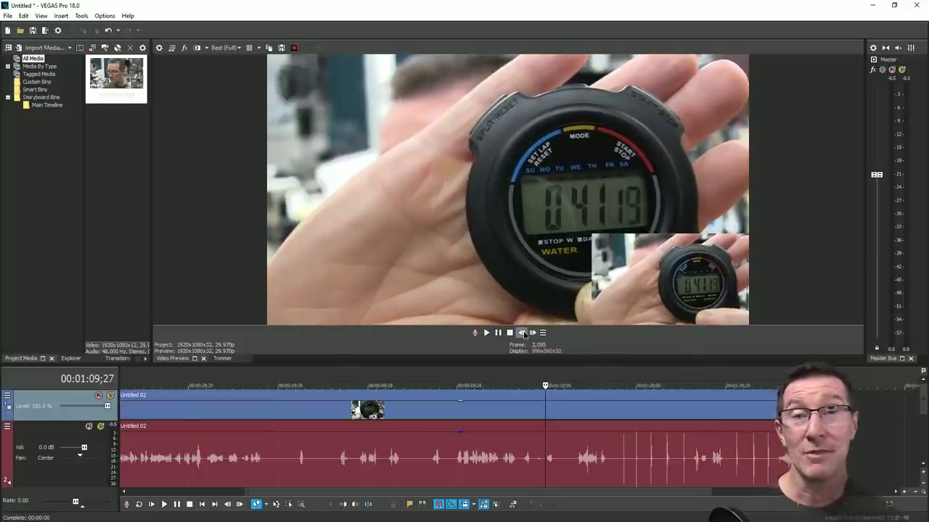
{"action": "left_click", "coordinate": [525, 333]}
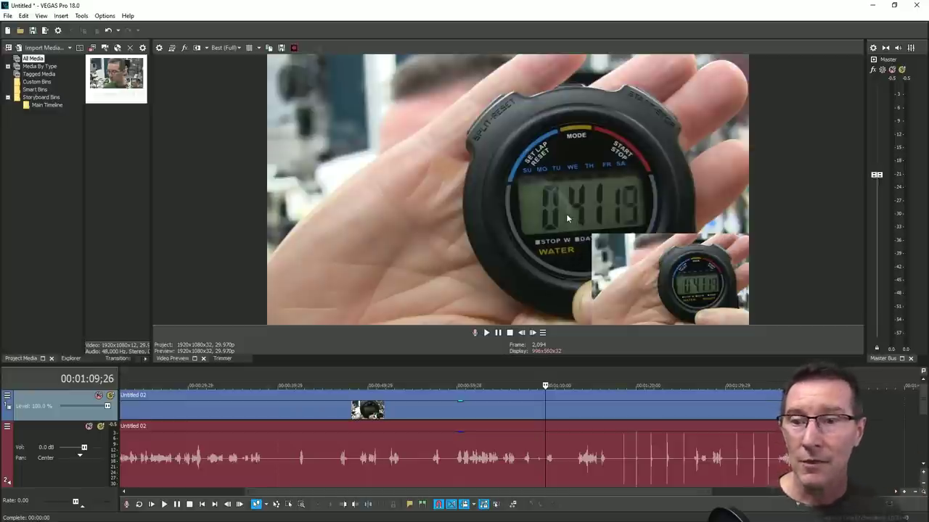
Advance one frame, then step back three frames to 00:01:09;24, where the stopwatch reads 0:41:09
{"action": "left_click", "coordinate": [533, 333]}
{"action": "left_click", "coordinate": [523, 334]}
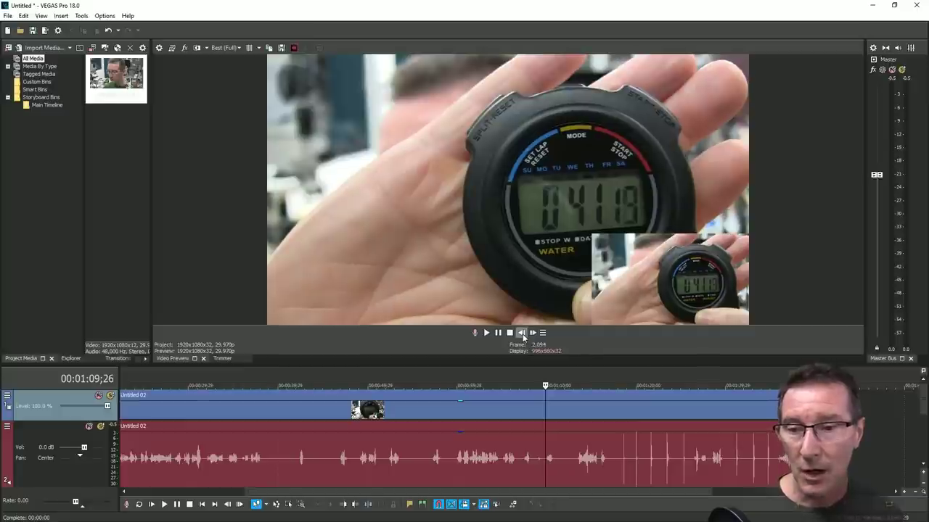
{"action": "left_click", "coordinate": [522, 334]}
{"action": "left_click", "coordinate": [522, 334]}
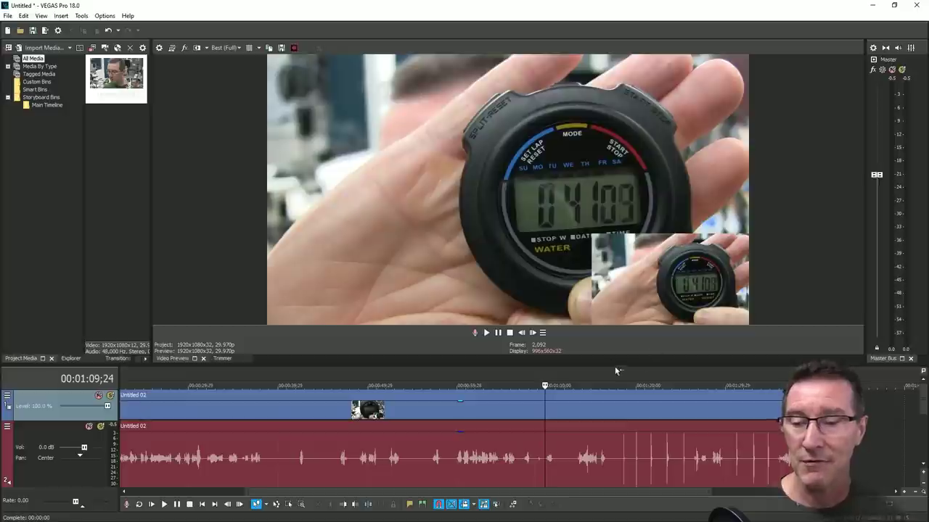
Move to the hammer-tap footage near 00:01:21, settling at 00:01:21;18
{"action": "left_click", "coordinate": [651, 385]}
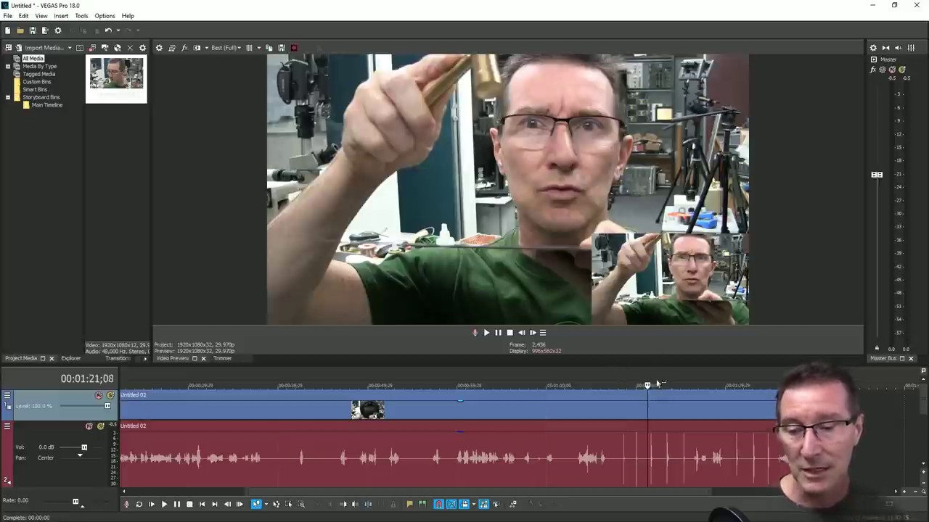
{"action": "scroll", "coordinate": [666, 438], "scroll_direction": "up", "scroll_amount": 2}
{"action": "scroll", "coordinate": [605, 427], "scroll_direction": "up", "scroll_amount": 4}
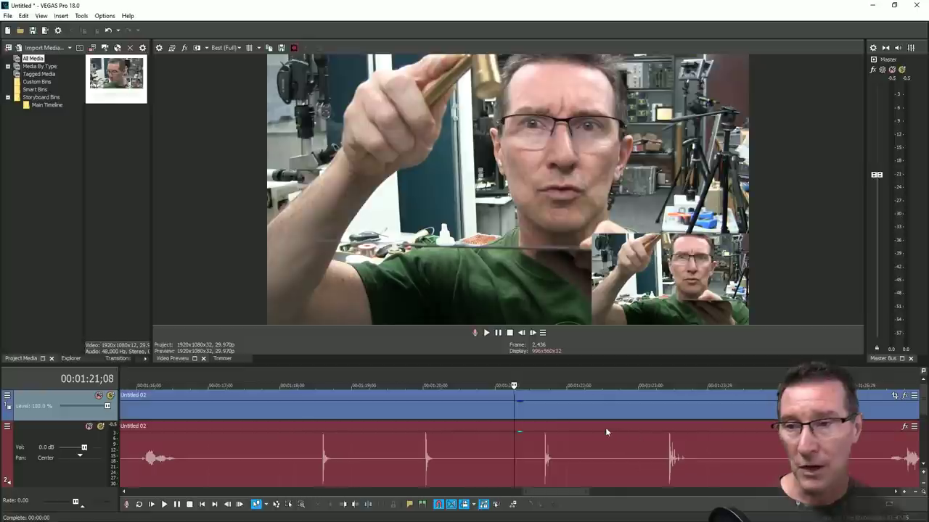
{"action": "left_click", "coordinate": [628, 379]}
{"action": "left_click", "coordinate": [609, 380]}
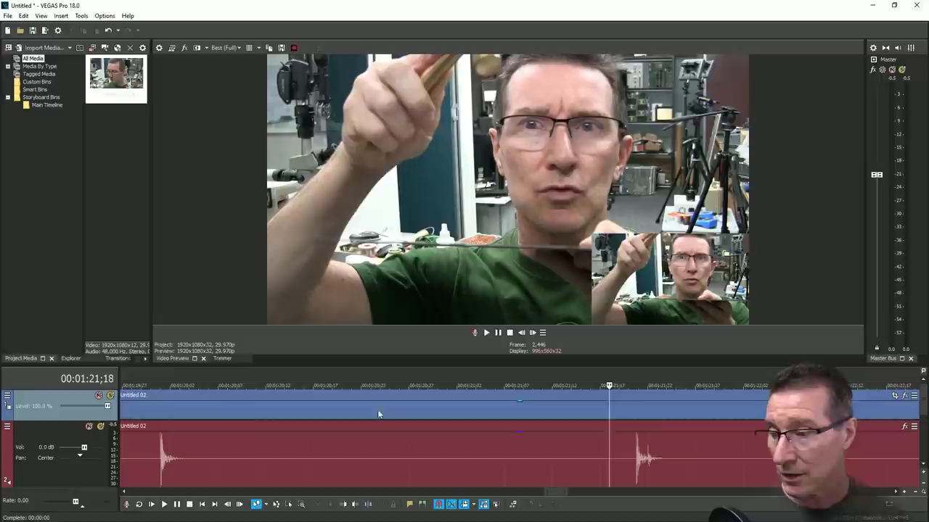
Check frames back to 00:01:19;28, then settle on 00:01:20;01 at the audio spike
{"action": "left_click", "coordinate": [161, 377]}
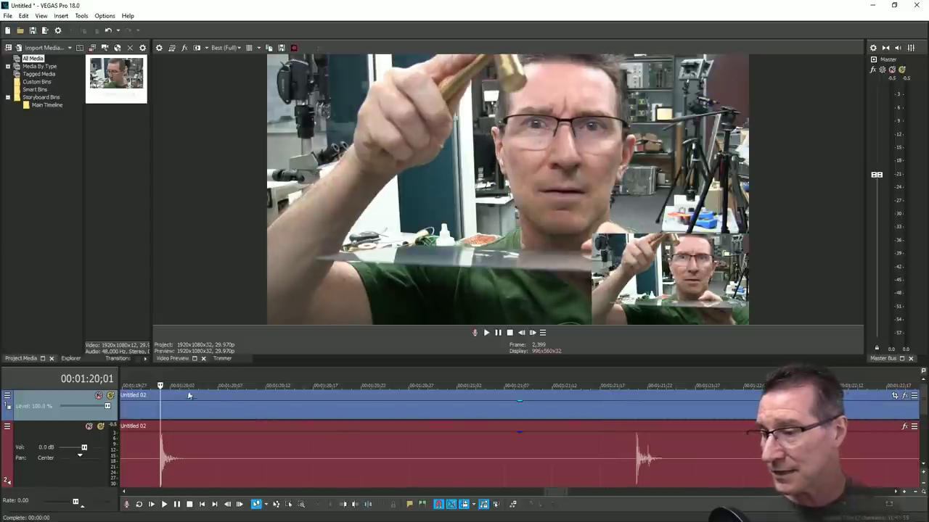
{"action": "key", "text": "backslash"}
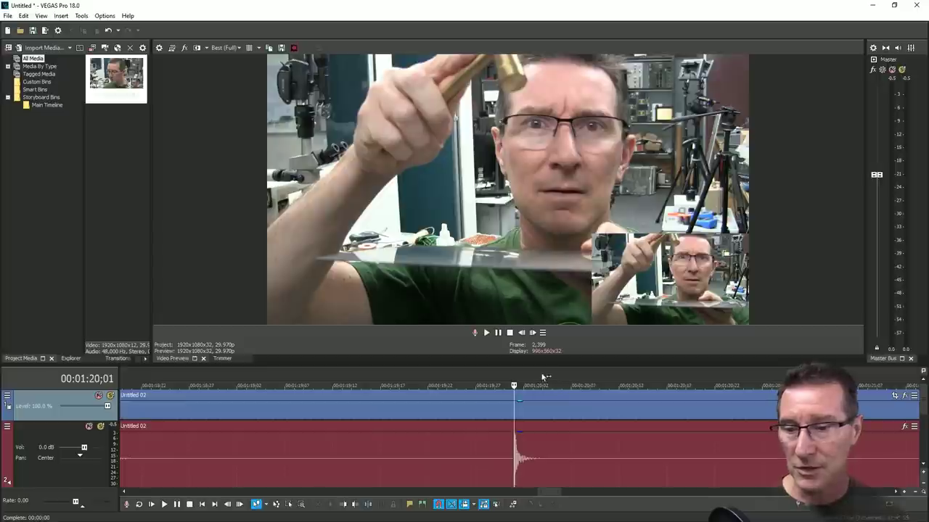
{"action": "key", "text": "Left"}
{"action": "key", "text": "Left"}
{"action": "key", "text": "Left"}
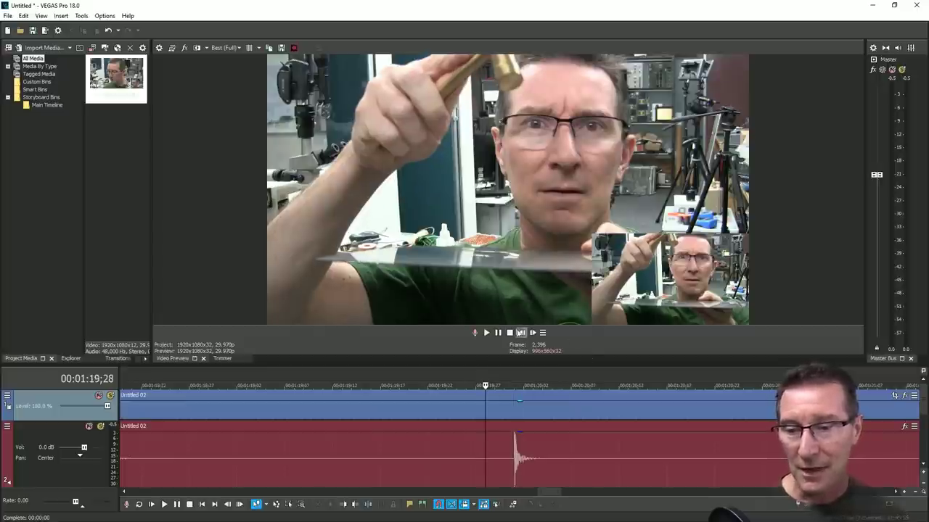
{"action": "left_click", "coordinate": [515, 378]}
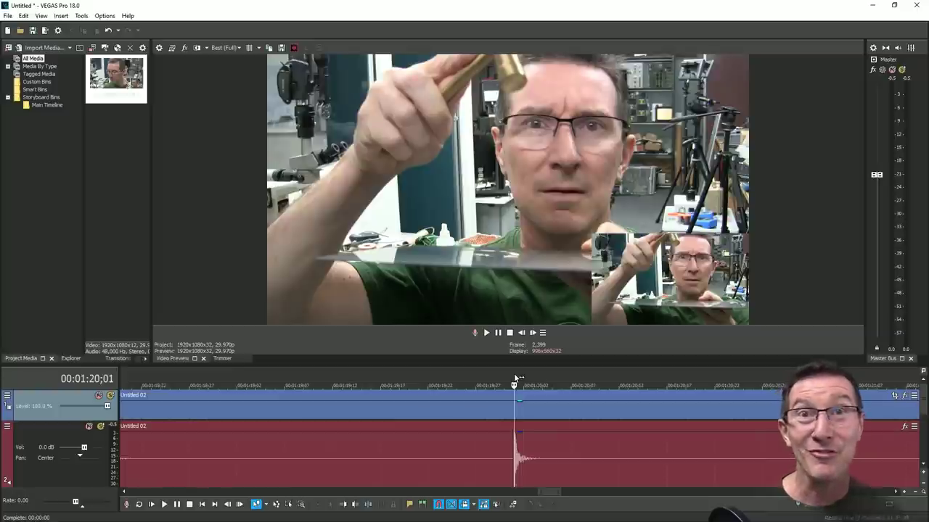
{"action": "left_click", "coordinate": [486, 376]}
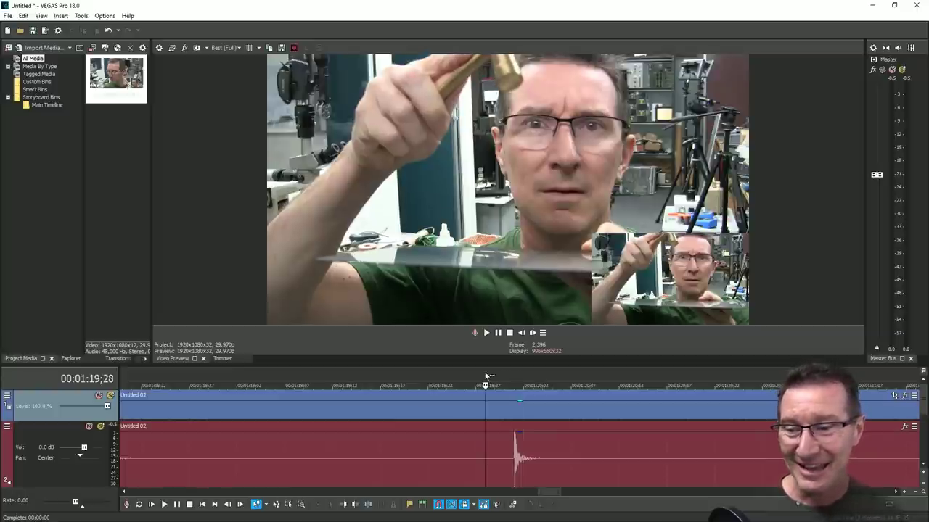
{"action": "left_click", "coordinate": [515, 377]}
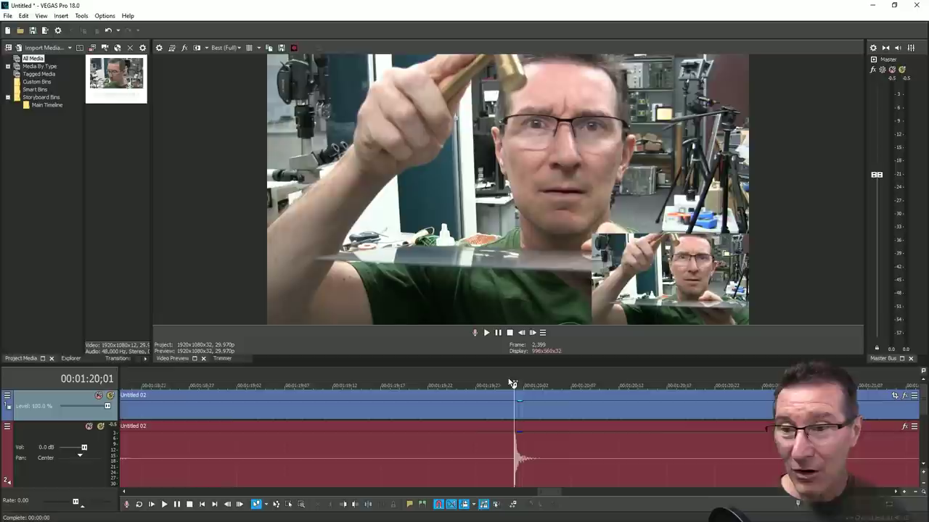
Advance five frames from the audio spike to 00:01:20;06
{"action": "left_click", "coordinate": [533, 333]}
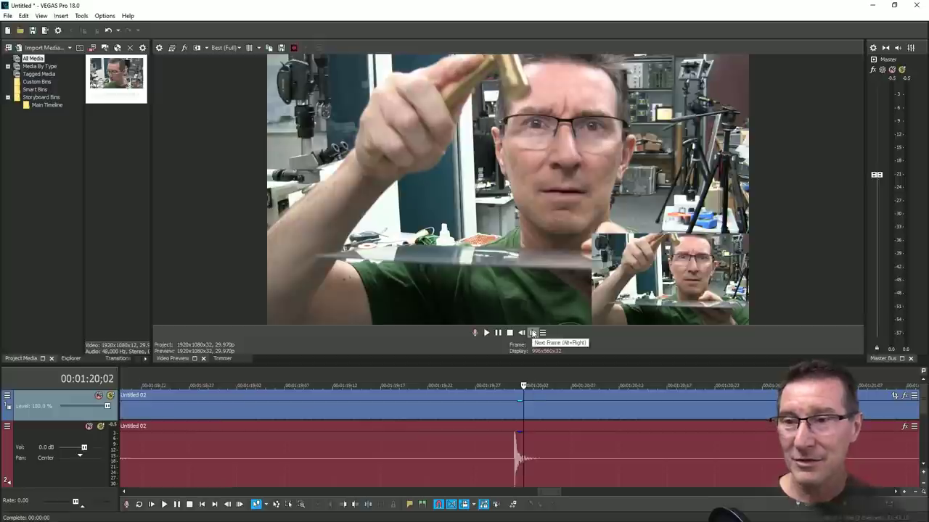
{"action": "left_click", "coordinate": [532, 333]}
{"action": "left_click", "coordinate": [532, 333]}
{"action": "left_click", "coordinate": [532, 333]}
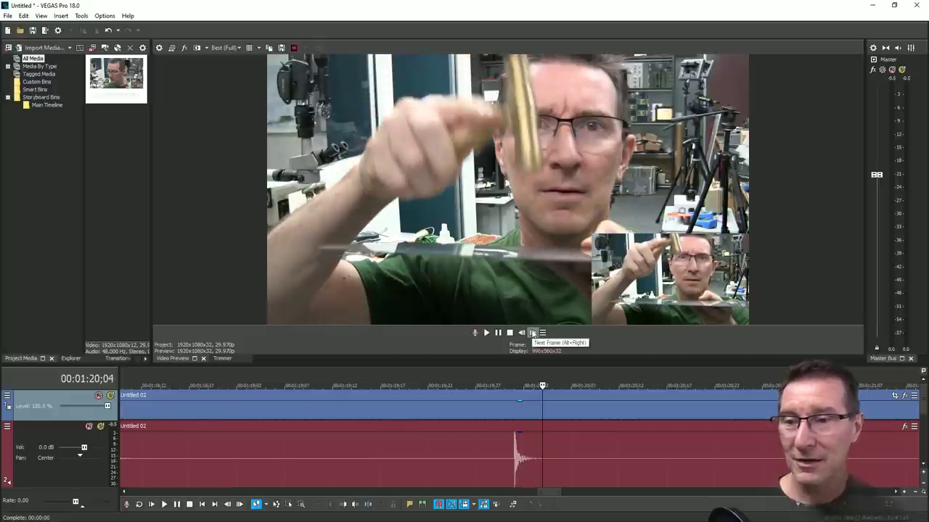
{"action": "left_click", "coordinate": [532, 333]}
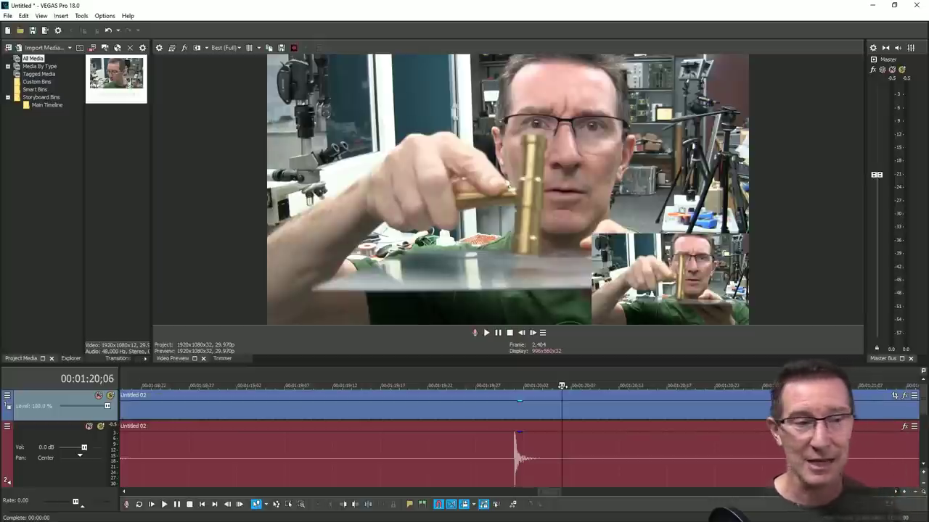
Compare frames 00:01:20;05 through 00:01:20;08, ending on the hammer strike at 00:01:20;06
{"action": "left_click", "coordinate": [532, 333]}
{"action": "left_click", "coordinate": [532, 333]}
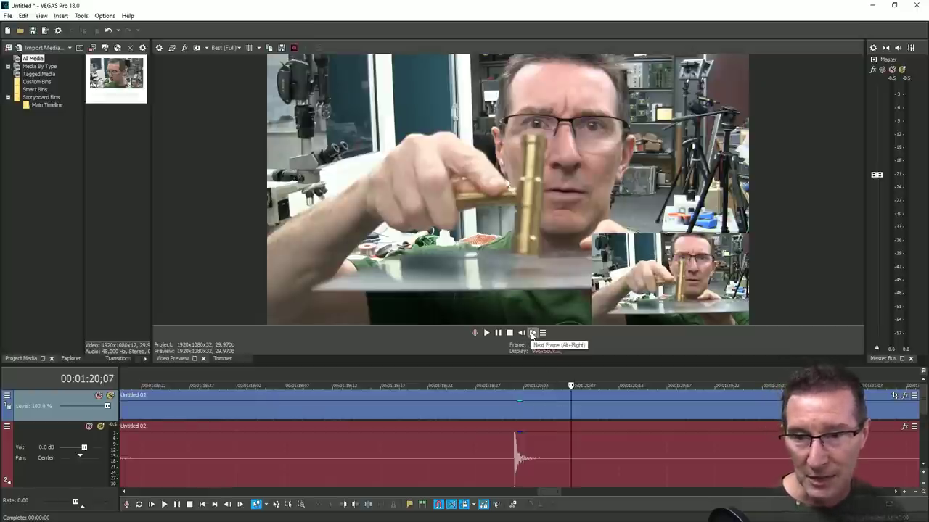
{"action": "left_click", "coordinate": [520, 333]}
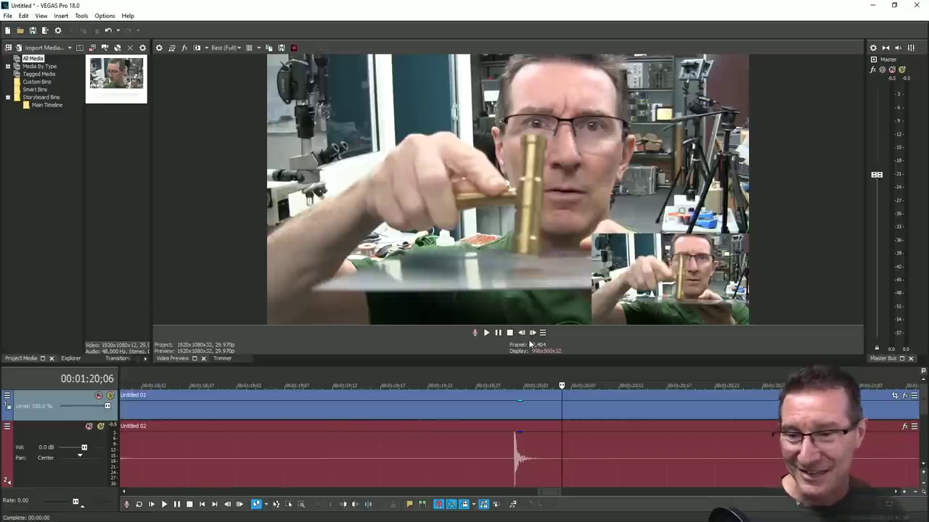
{"action": "left_click", "coordinate": [533, 335]}
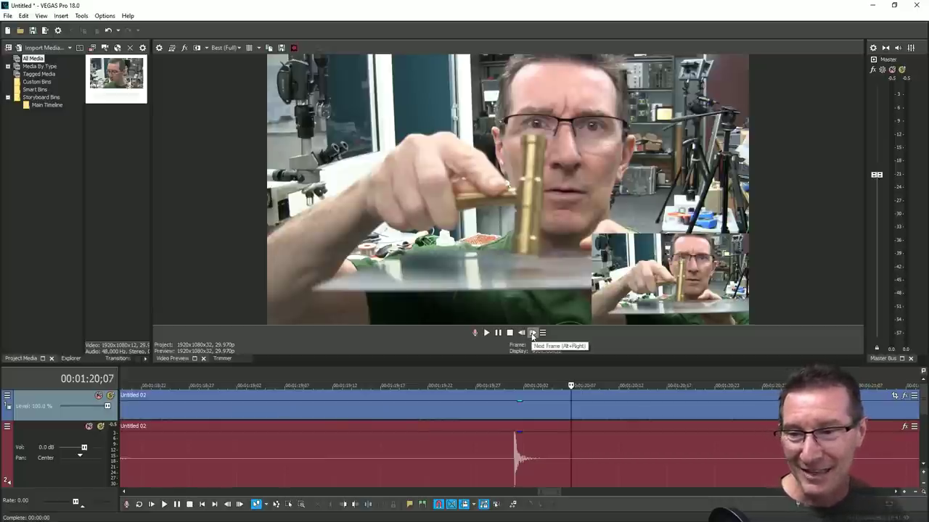
{"action": "left_click", "coordinate": [521, 333]}
{"action": "left_click", "coordinate": [523, 334]}
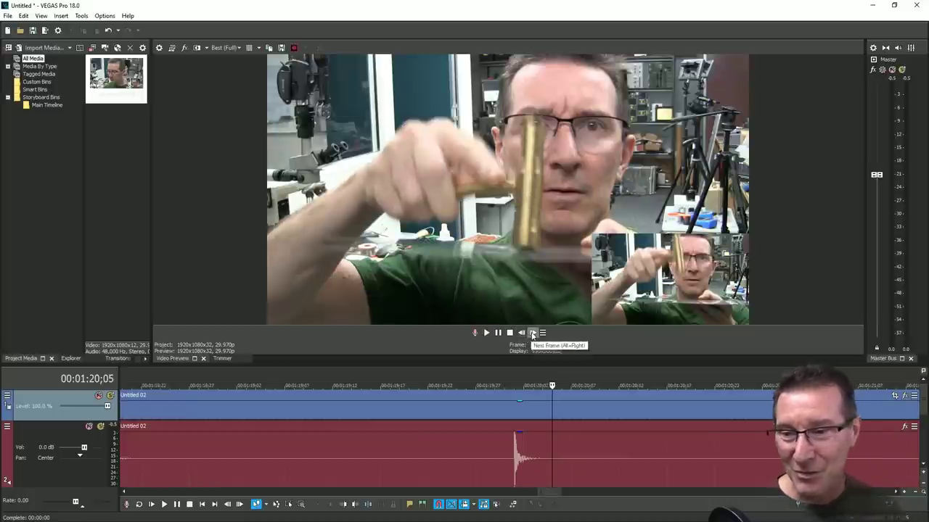
{"action": "left_click", "coordinate": [533, 334]}
{"action": "left_click", "coordinate": [533, 334]}
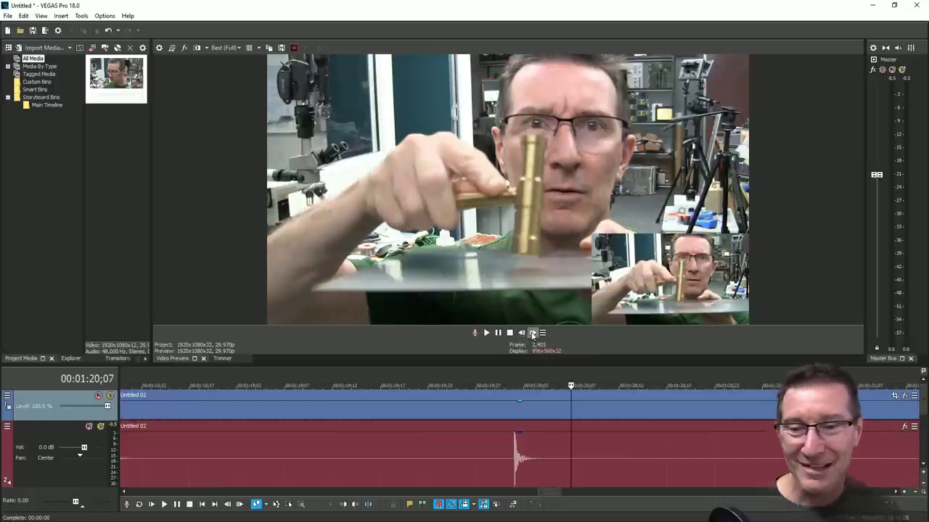
{"action": "left_click", "coordinate": [533, 335]}
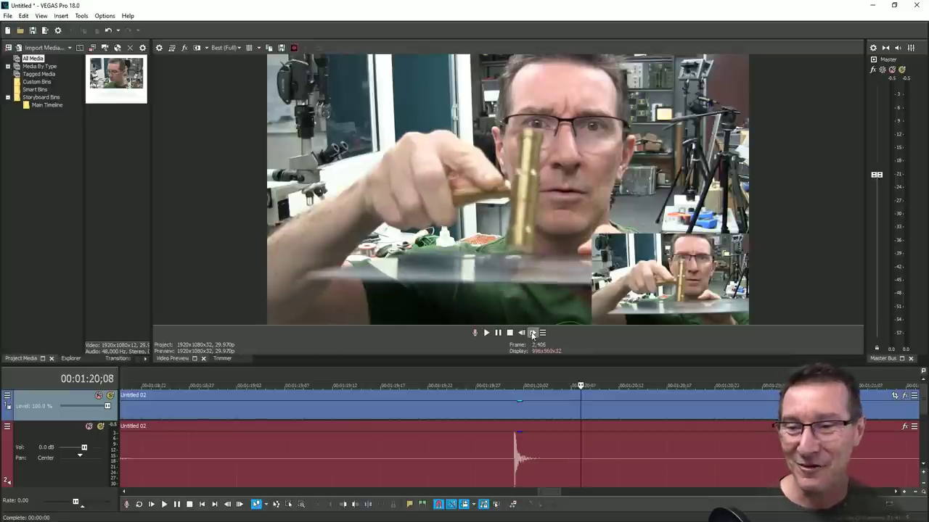
{"action": "key", "text": "alt+Left"}
{"action": "key", "text": "alt+Left"}
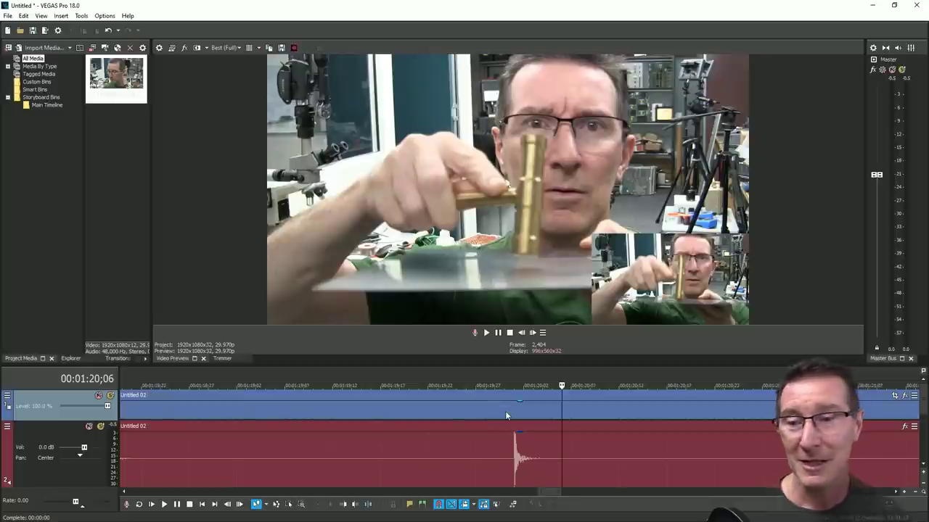
Jump to 00:01:20;00 and step frame by frame to 00:01:20;04
{"action": "left_click", "coordinate": [512, 381]}
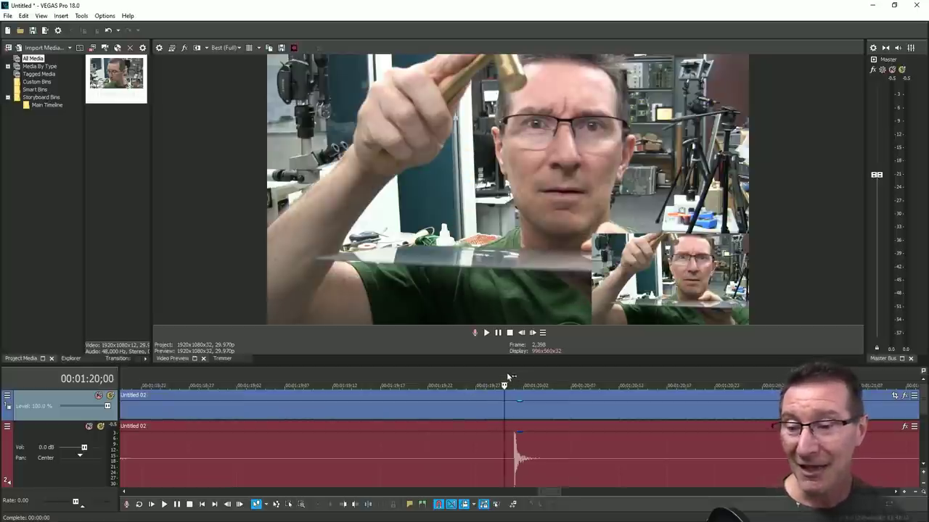
{"action": "left_click", "coordinate": [532, 332]}
{"action": "left_click", "coordinate": [532, 332]}
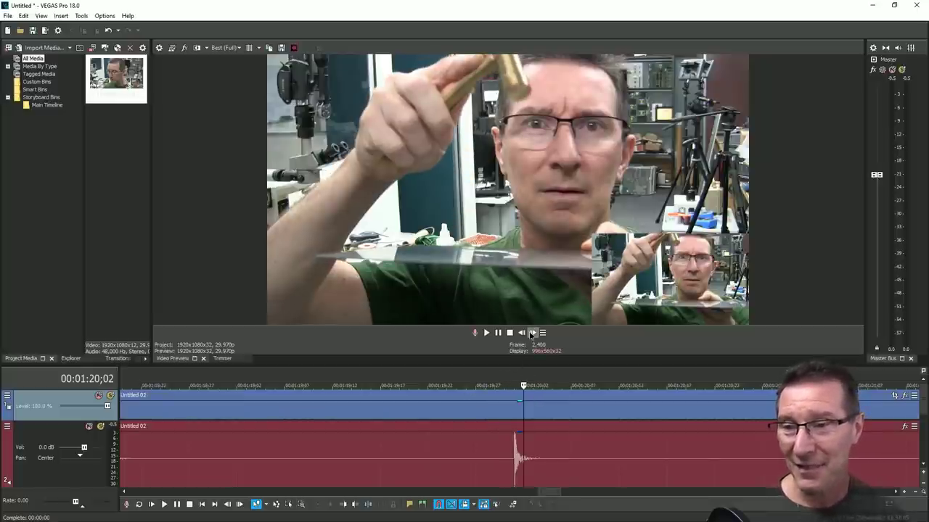
{"action": "left_click", "coordinate": [521, 334]}
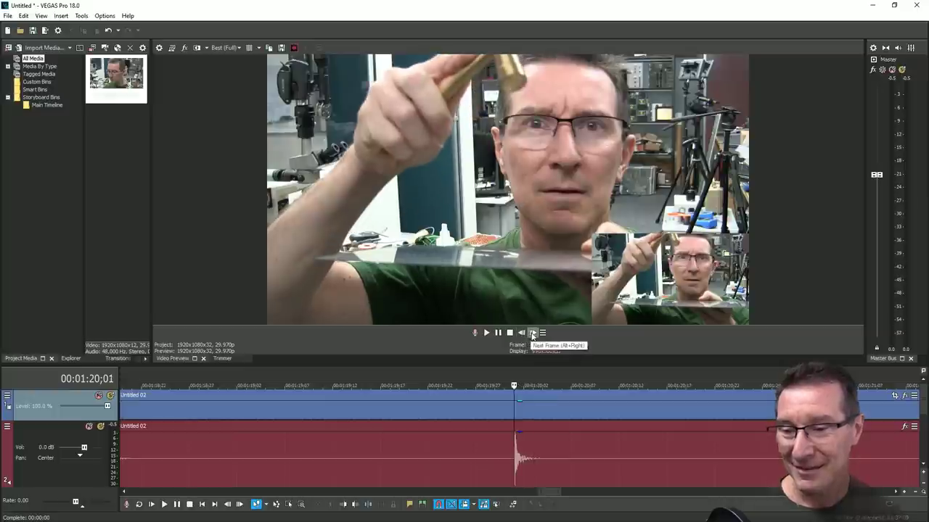
{"action": "left_click", "coordinate": [531, 333]}
{"action": "left_click", "coordinate": [532, 332]}
{"action": "left_click", "coordinate": [532, 333]}
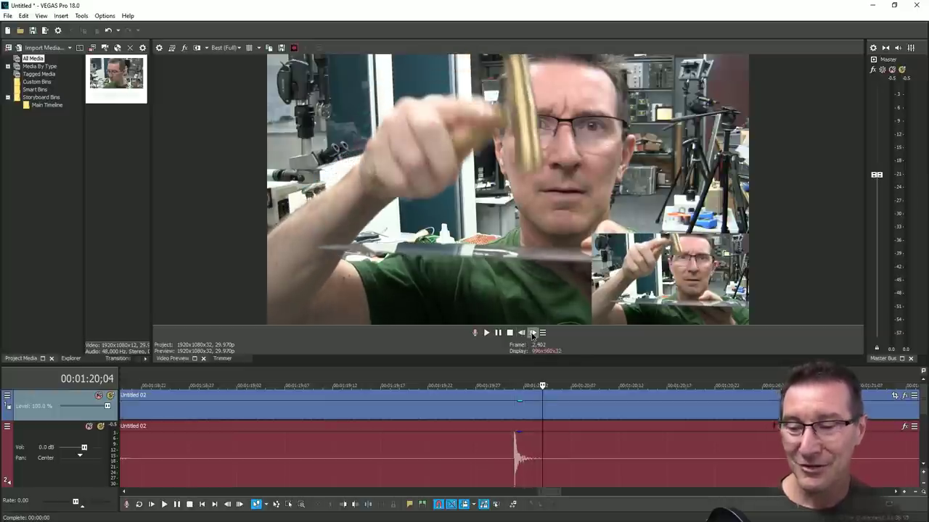
Step through 00:01:20;05 to 00:01:20;07, stopping where the hammer touches the plate
{"action": "left_click", "coordinate": [532, 333]}
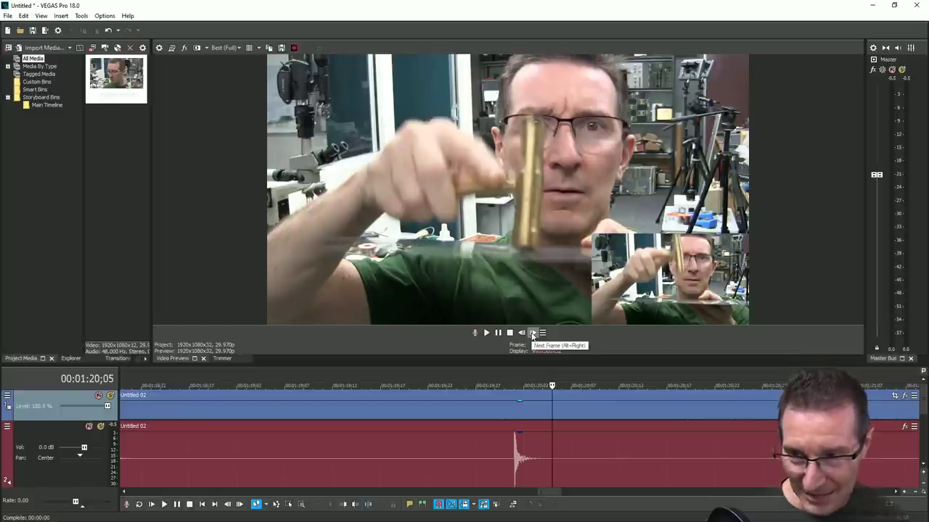
{"action": "left_click", "coordinate": [531, 332]}
{"action": "left_click", "coordinate": [532, 333]}
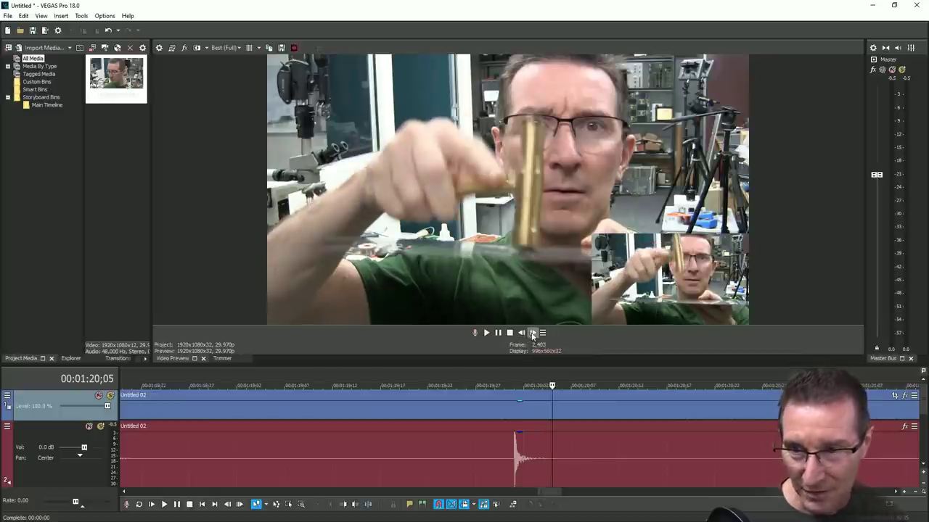
{"action": "left_click", "coordinate": [532, 333]}
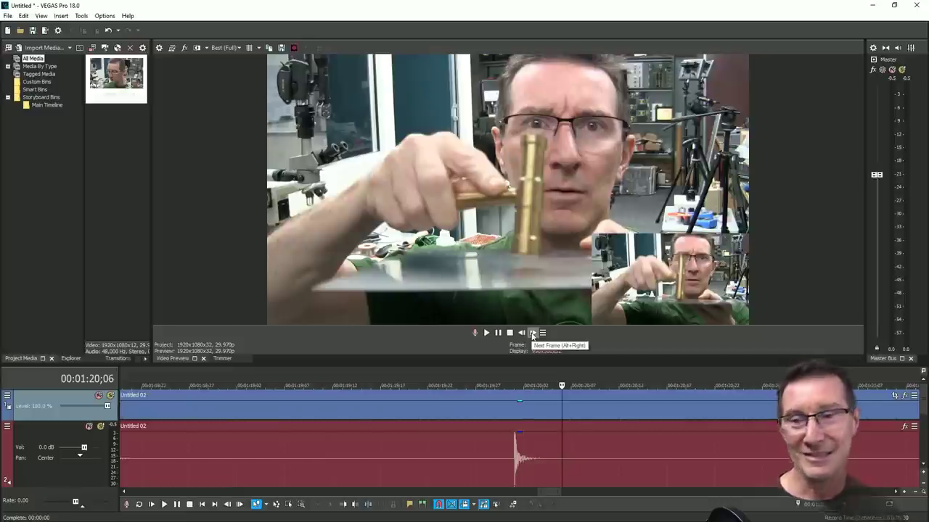
{"action": "left_click", "coordinate": [532, 333]}
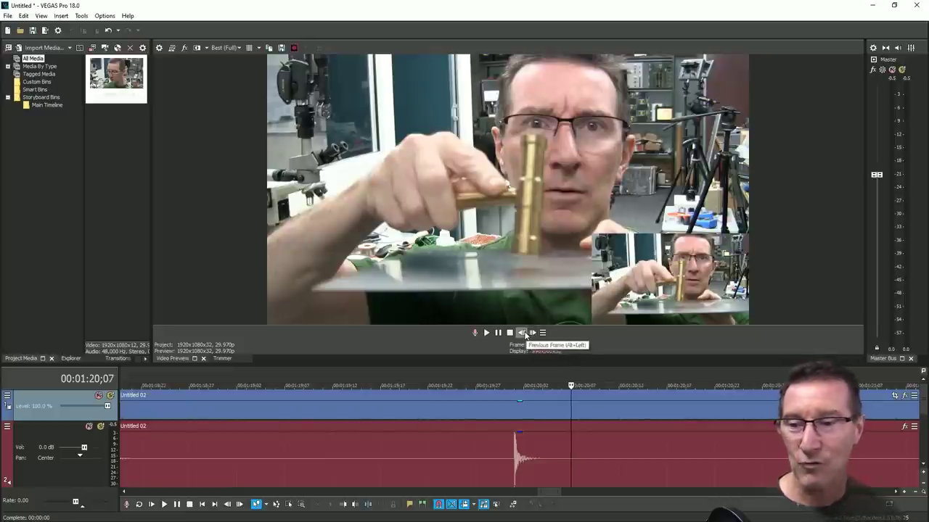
{"action": "left_click", "coordinate": [524, 334]}
{"action": "left_click", "coordinate": [531, 333]}
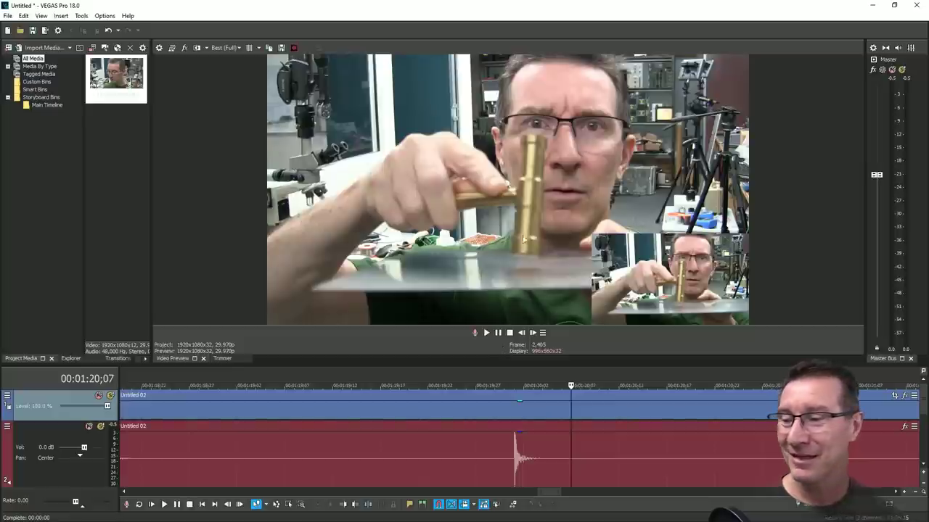
Return to 00:01:20;01 on the audio spike and zoom the timeline out
{"action": "left_click", "coordinate": [510, 376]}
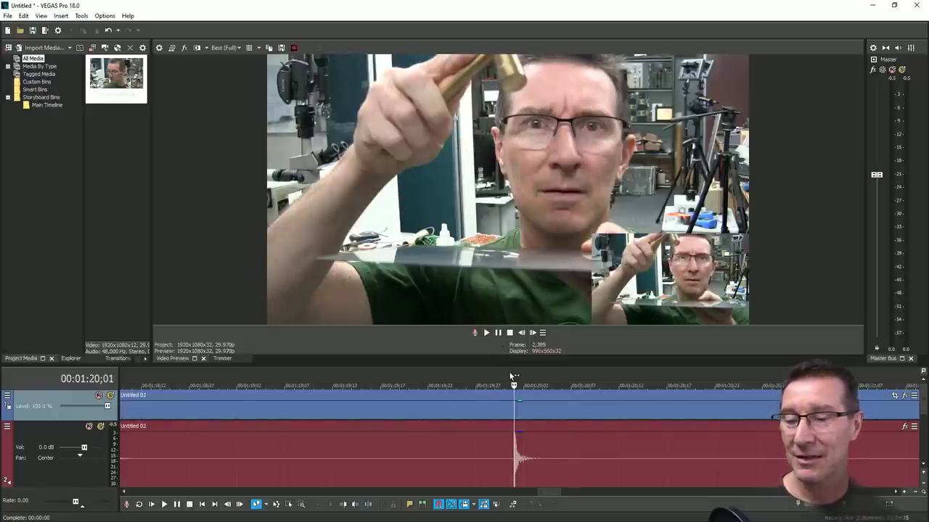
{"action": "scroll", "coordinate": [510, 376], "scroll_direction": "down", "scroll_amount": 8}
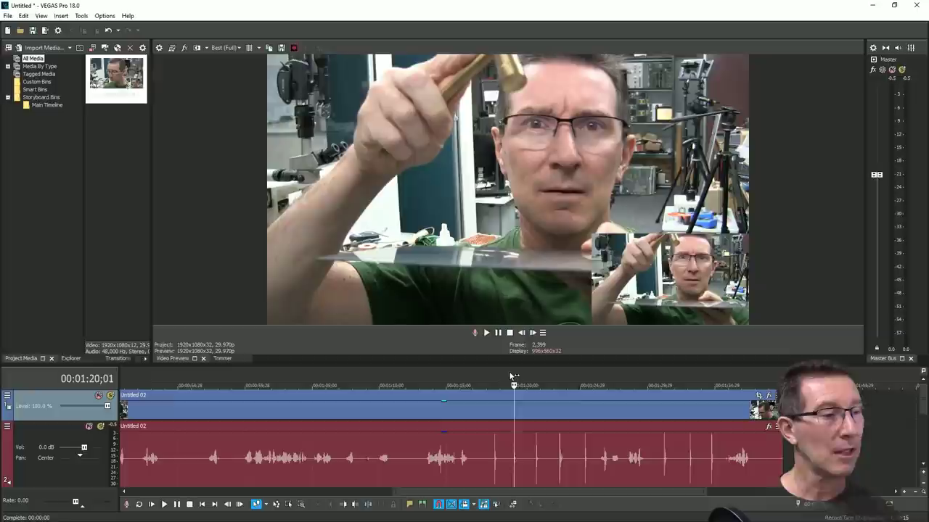